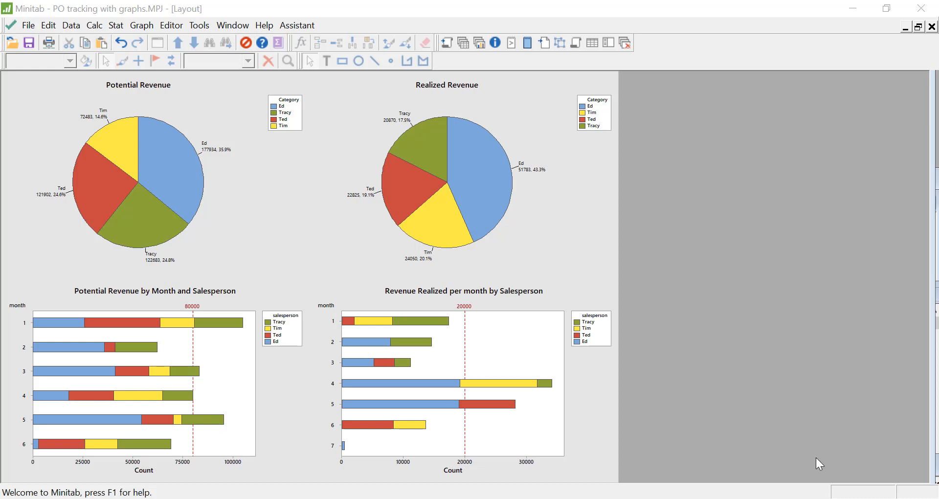
# In the full dataset worksheet, calculate a new column OTD as 'Date Promised' minus 'date shipped'
pyautogui.click(463, 45)
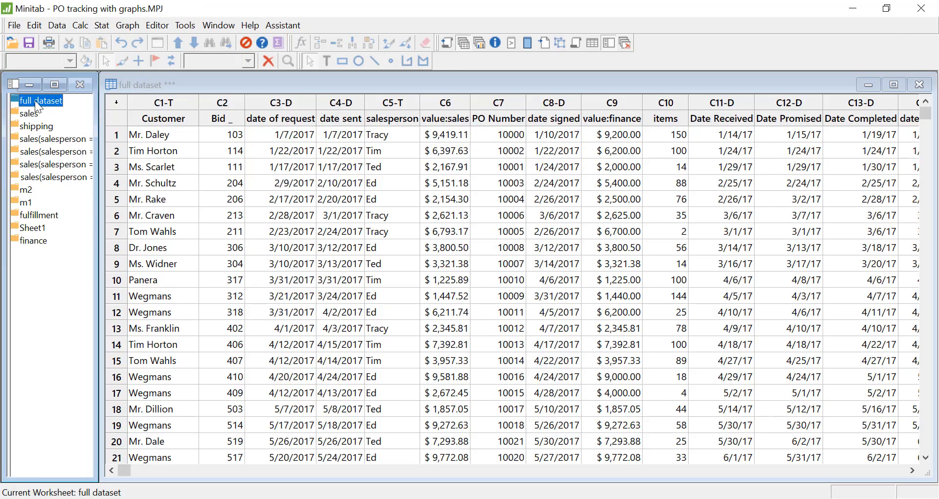
pyautogui.click(827, 471)
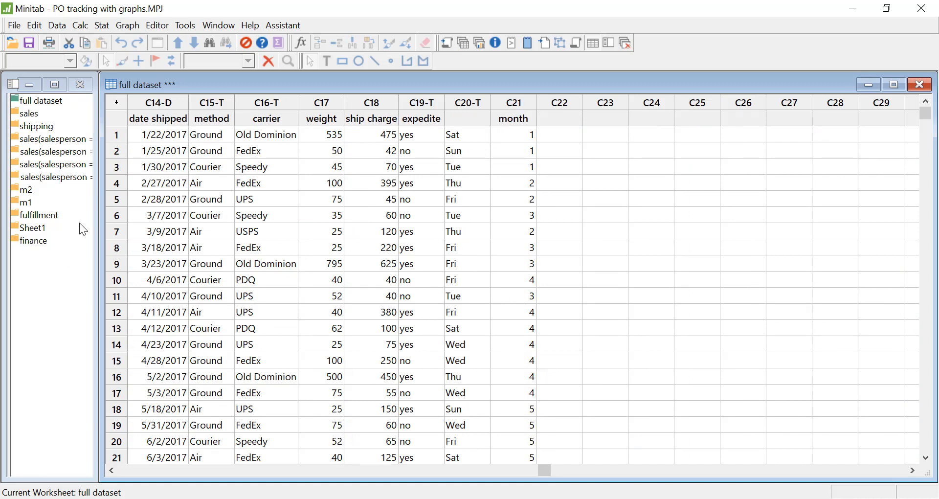
pyautogui.click(81, 26)
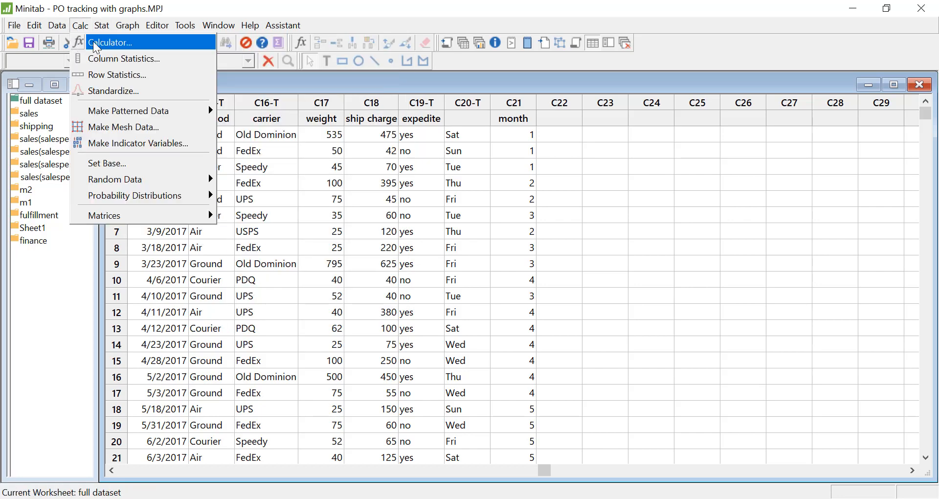
pyautogui.click(96, 45)
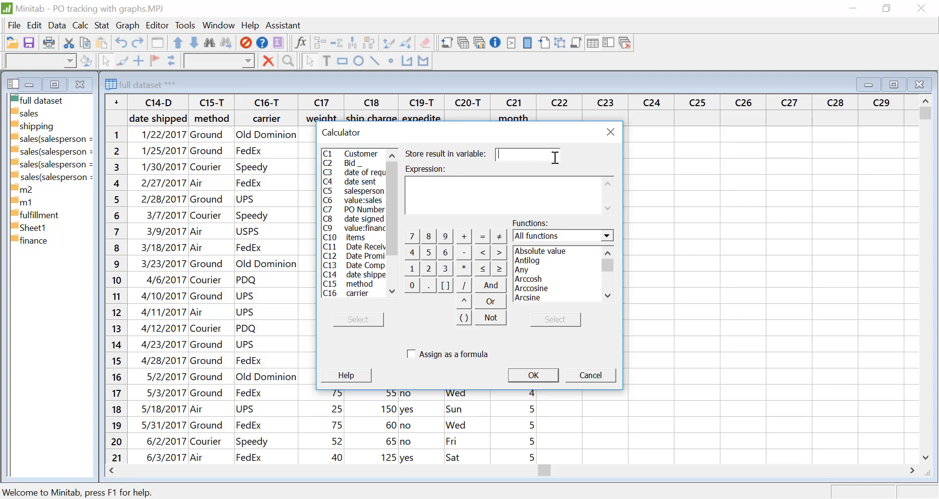
pyautogui.write('OTD')
pyautogui.doubleClick(377, 259)
pyautogui.write('-')
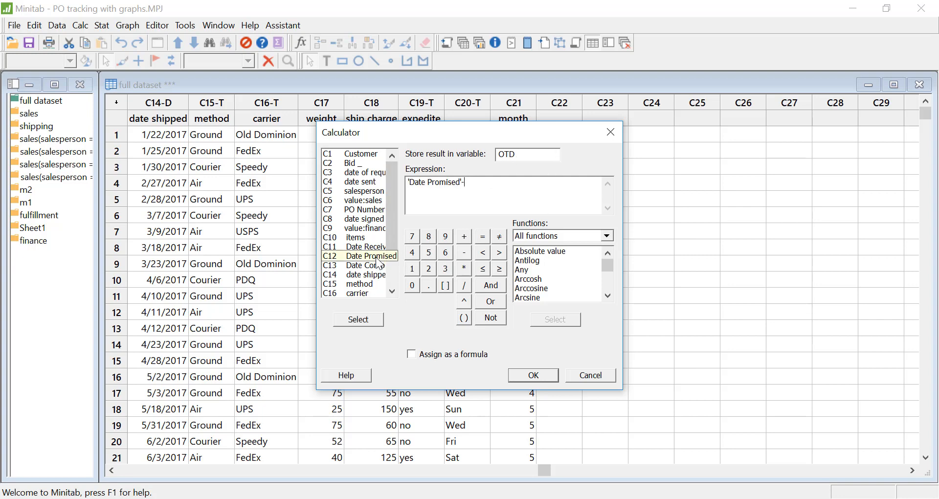
pyautogui.doubleClick(376, 276)
pyautogui.click(533, 376)
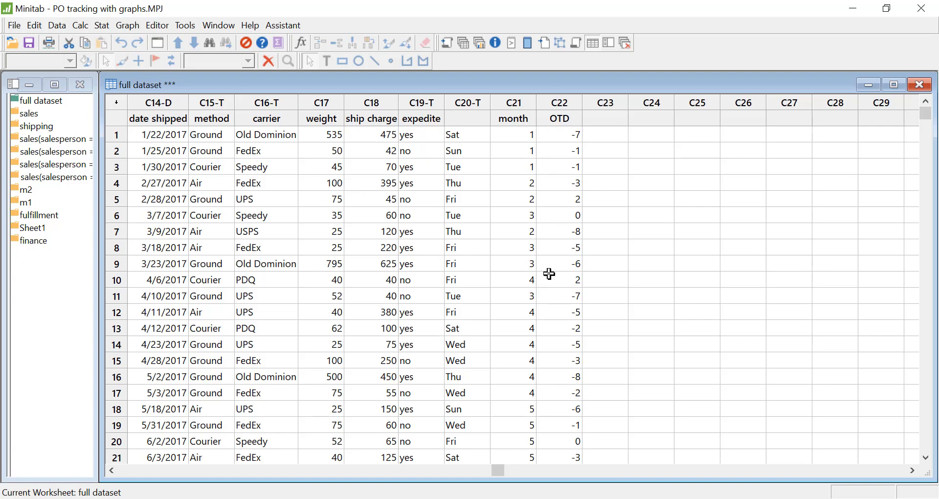
# Calculate a new column 'cost per lb' as 'ship charge' divided by 'weight'
pyautogui.click(81, 25)
pyautogui.click(101, 41)
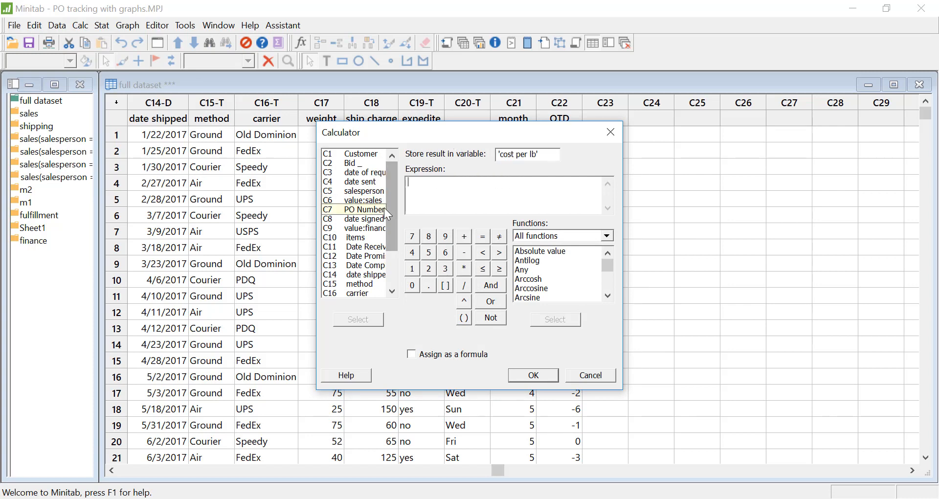
pyautogui.scroll(-2, 394, 215)
pyautogui.click(377, 256)
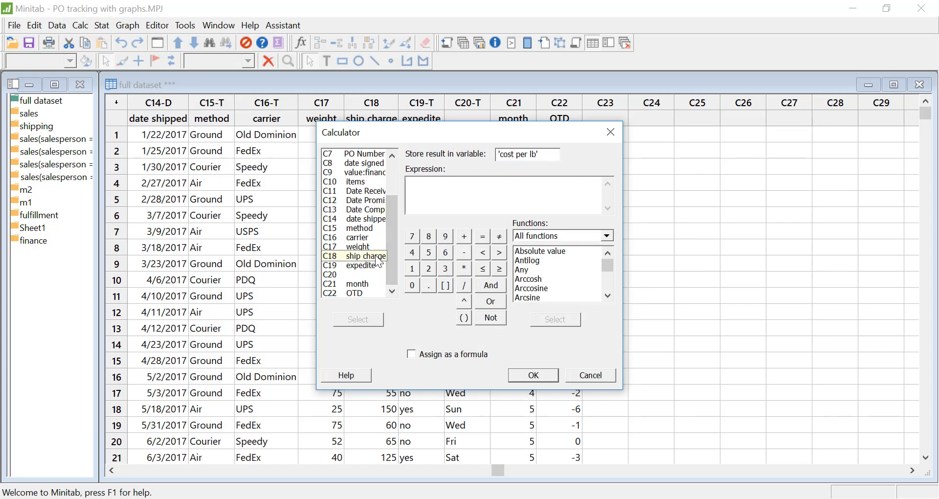
pyautogui.doubleClick(378, 258)
pyautogui.write('/')
pyautogui.click(372, 247)
pyautogui.doubleClick(371, 249)
pyautogui.click(512, 372)
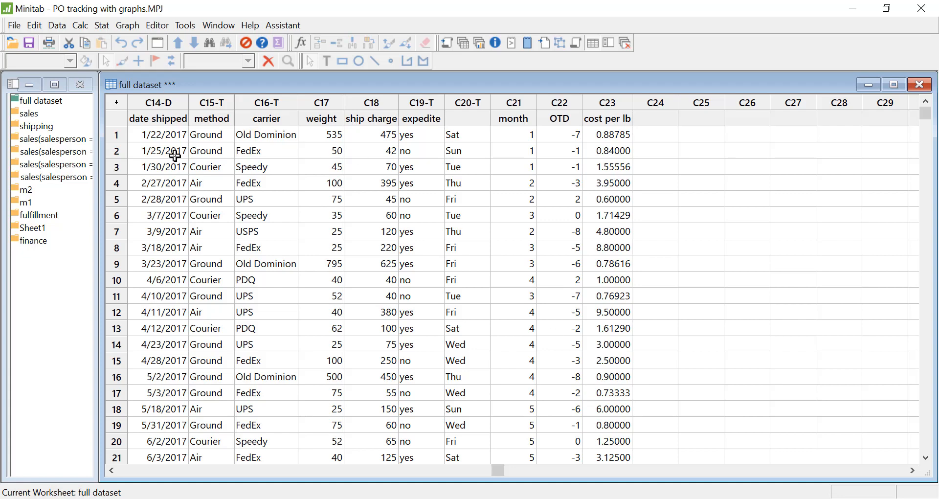
pyautogui.click(102, 25)
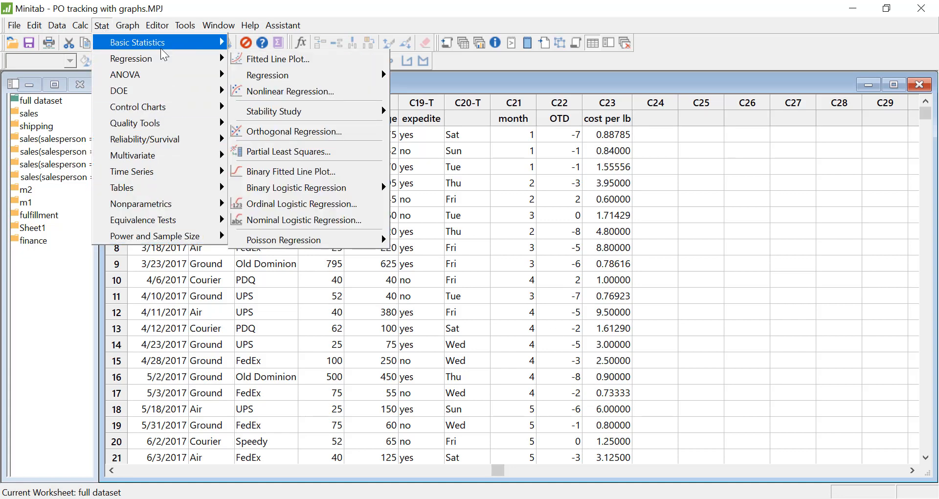
pyautogui.moveTo(171, 47)
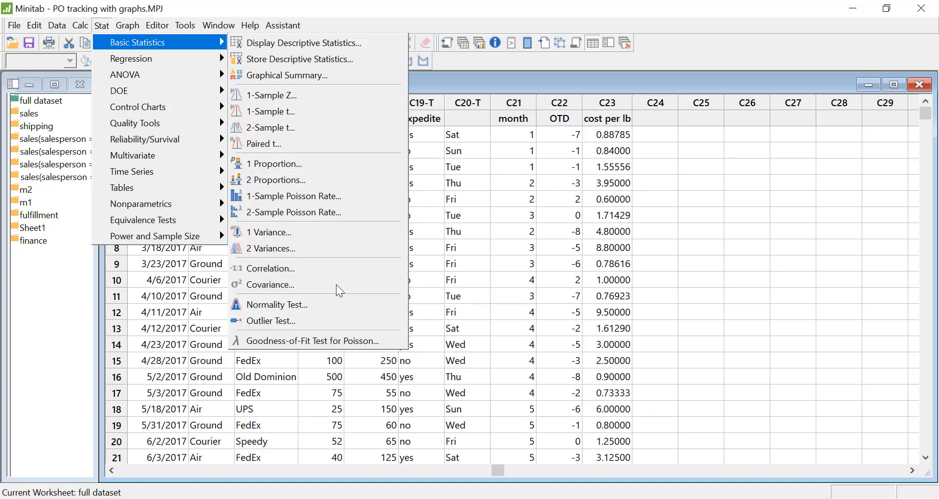
pyautogui.click(682, 59)
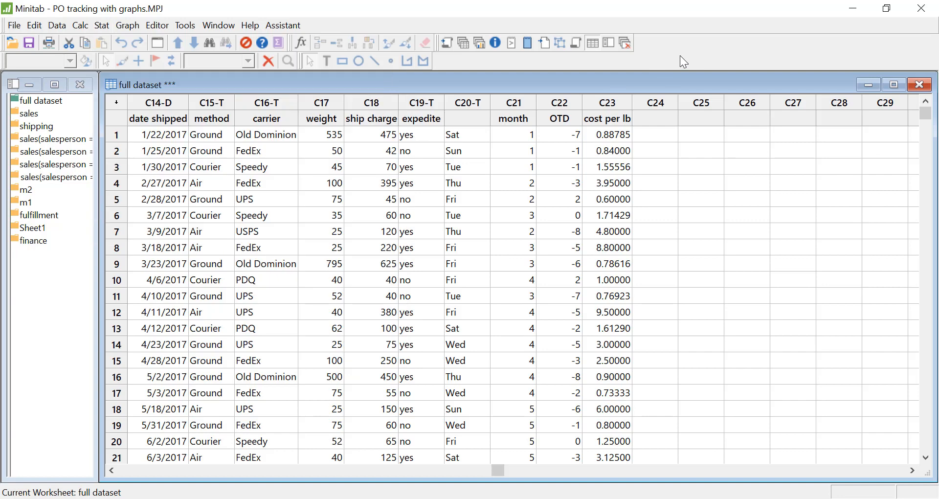
# Create the Assistant's Graphical Summary with OTD as the Y column and maximize its summary report
pyautogui.click(285, 29)
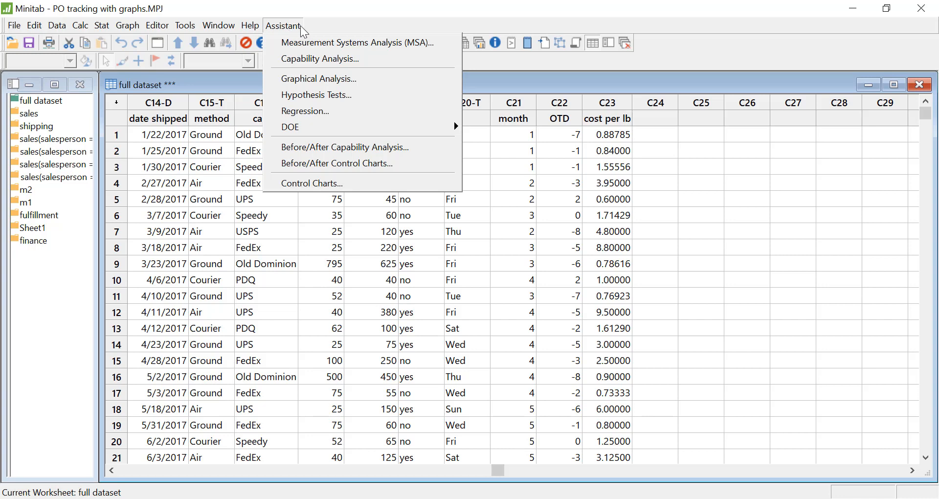
pyautogui.click(359, 81)
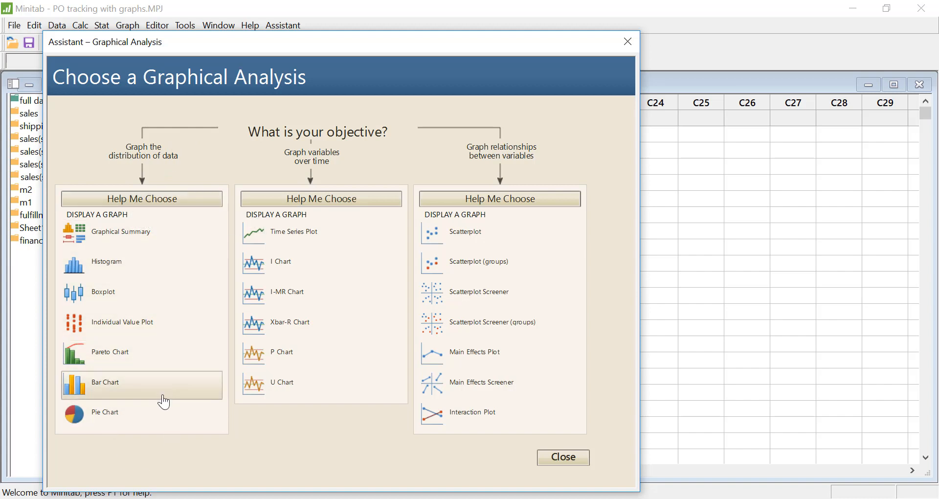
pyautogui.click(136, 239)
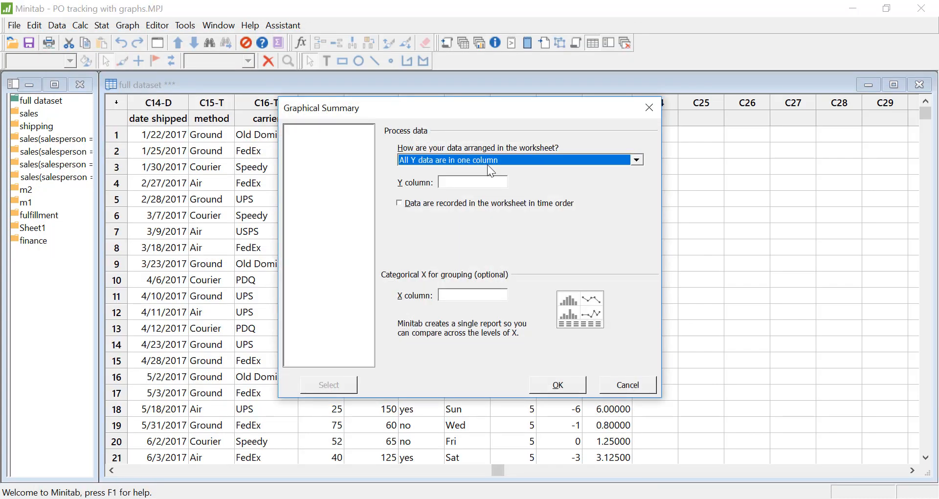
pyautogui.click(462, 181)
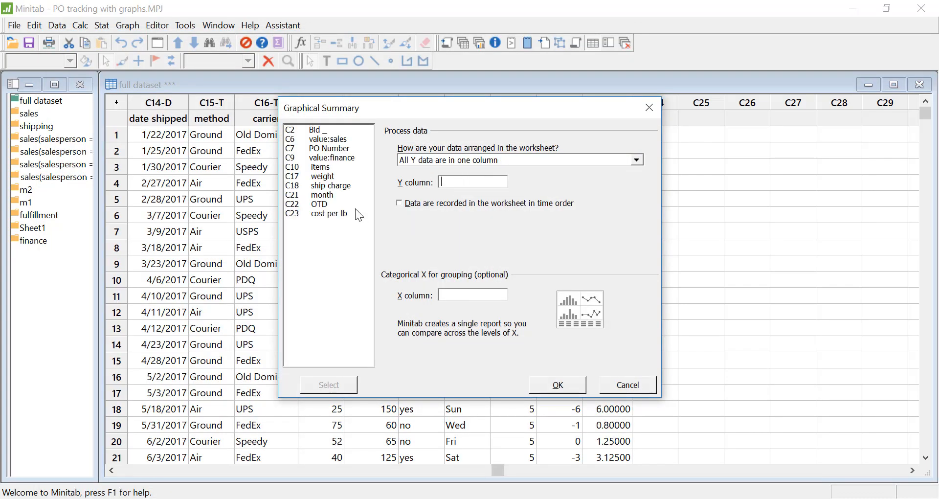
pyautogui.doubleClick(321, 205)
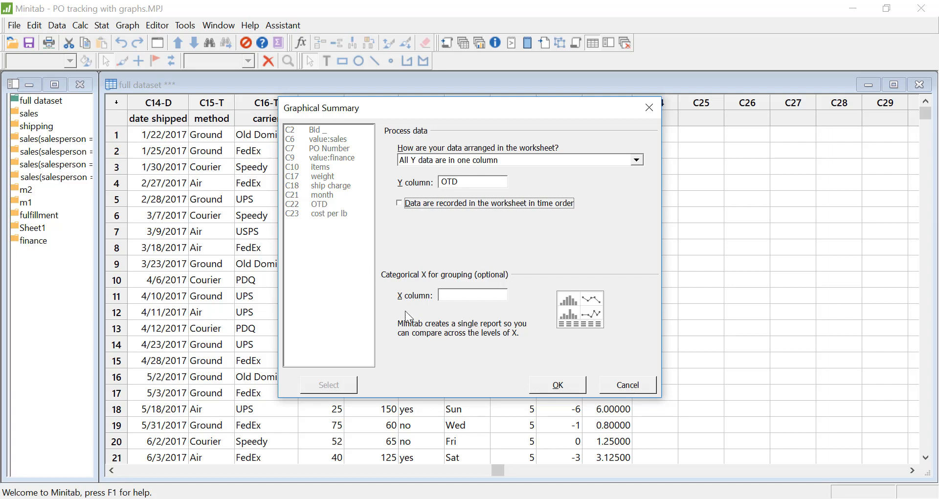
pyautogui.click(558, 386)
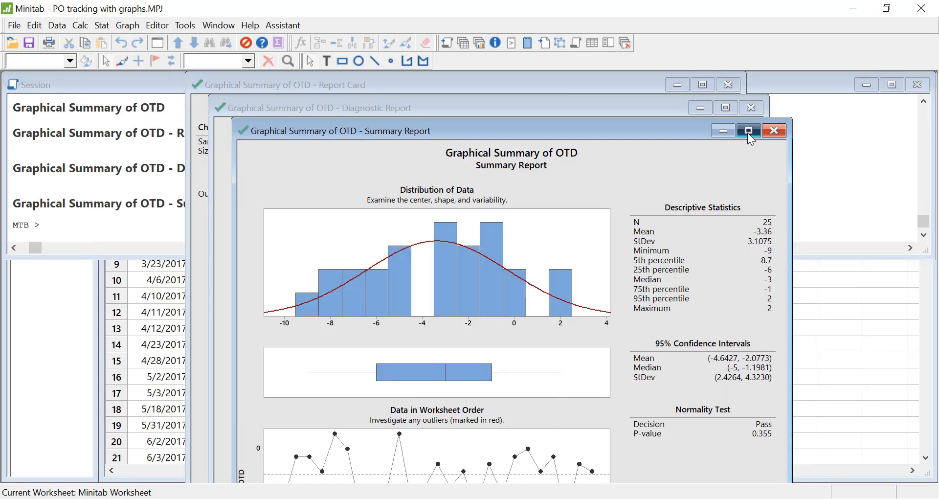
pyautogui.click(749, 128)
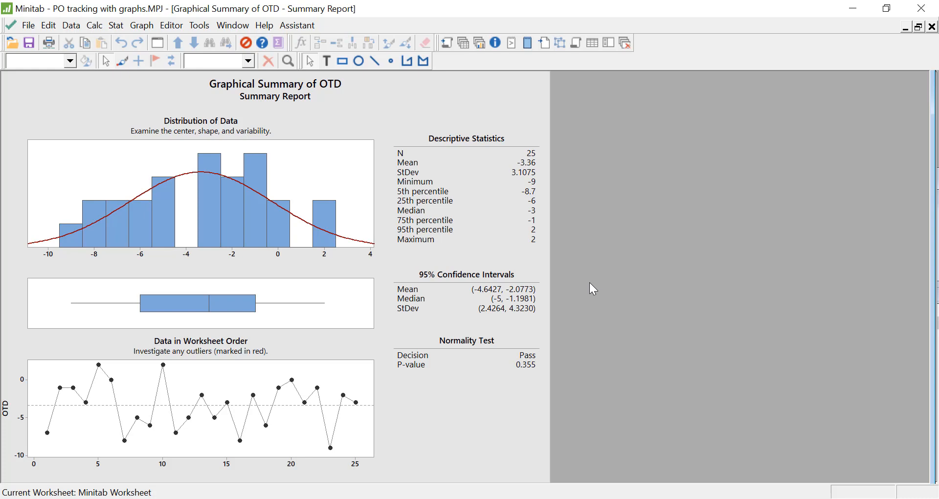
# Run the Assistant's 1-Sample t test on OTD to determine whether its mean is less than a target of 0
pyautogui.click(307, 28)
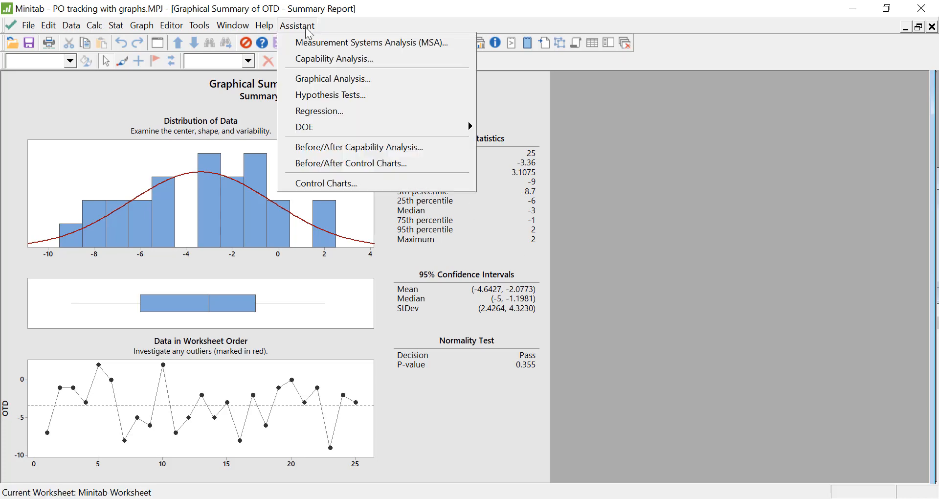
pyautogui.click(342, 96)
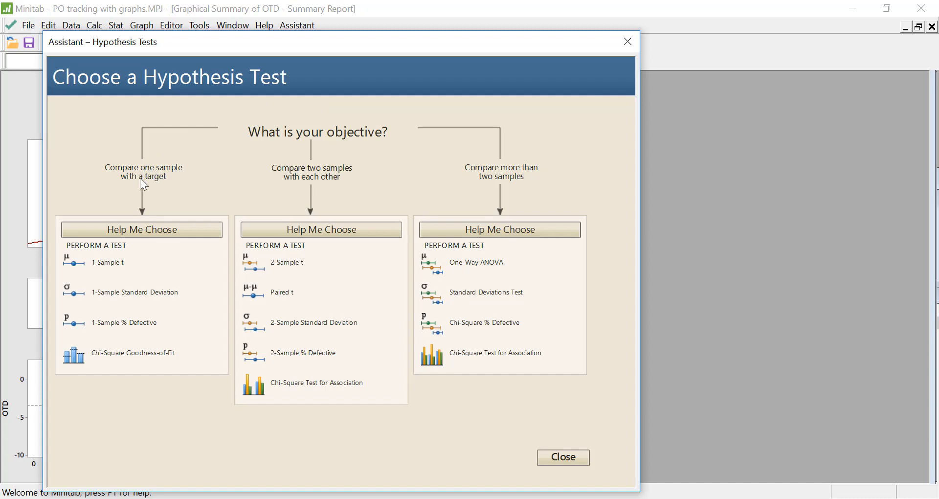
pyautogui.click(134, 265)
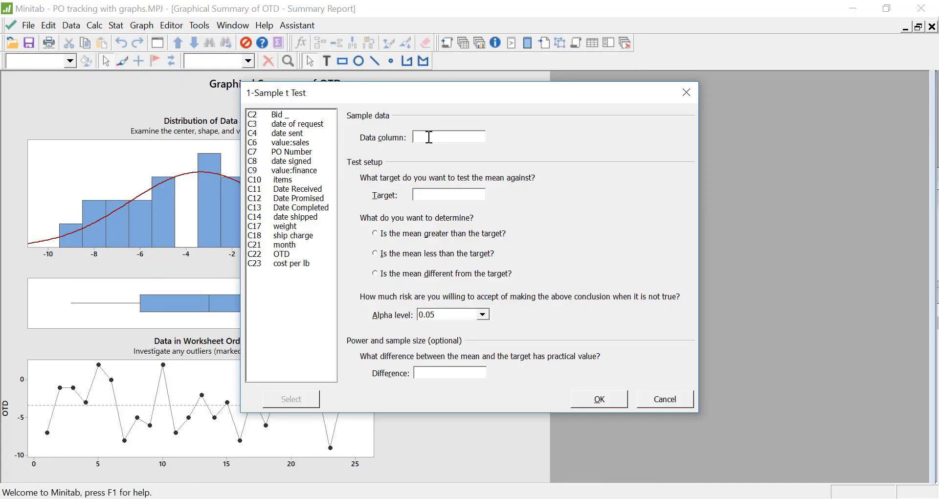
pyautogui.doubleClick(287, 256)
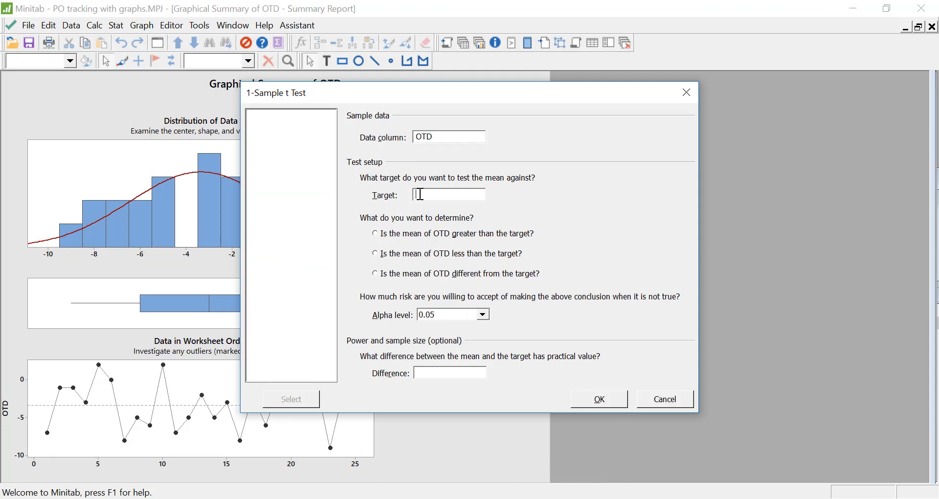
pyautogui.write('0')
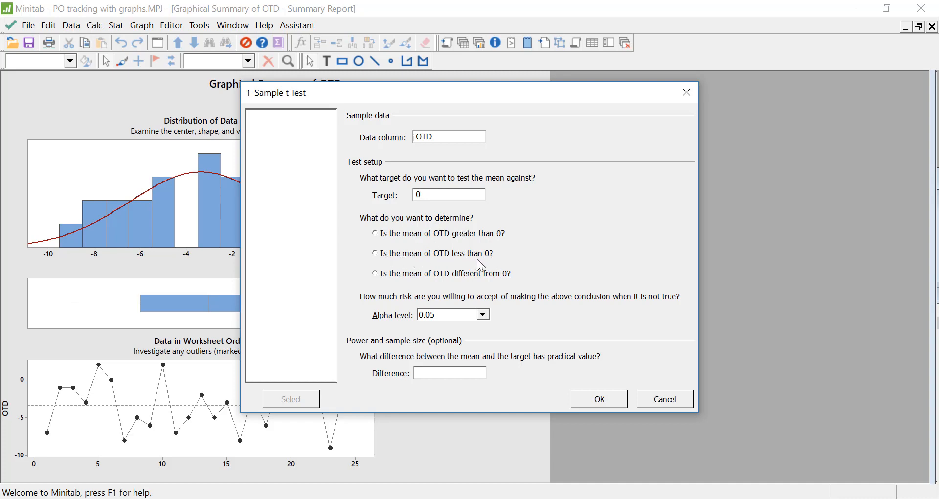
pyautogui.click(376, 254)
pyautogui.click(597, 400)
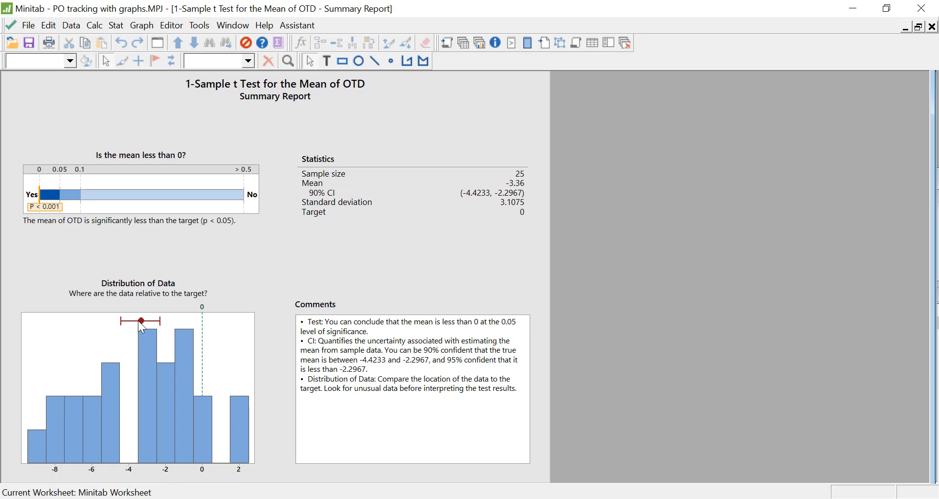
pyautogui.moveTo(140, 322)
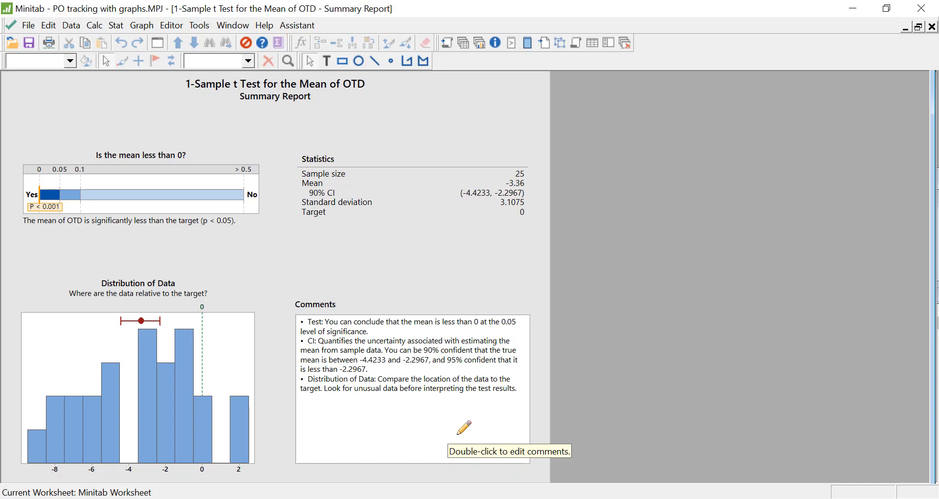
# Run the Assistant's One-Way ANOVA with Y data in one column and X values in another, using 'cost per lb' as Y and 'method' as X
pyautogui.click(297, 25)
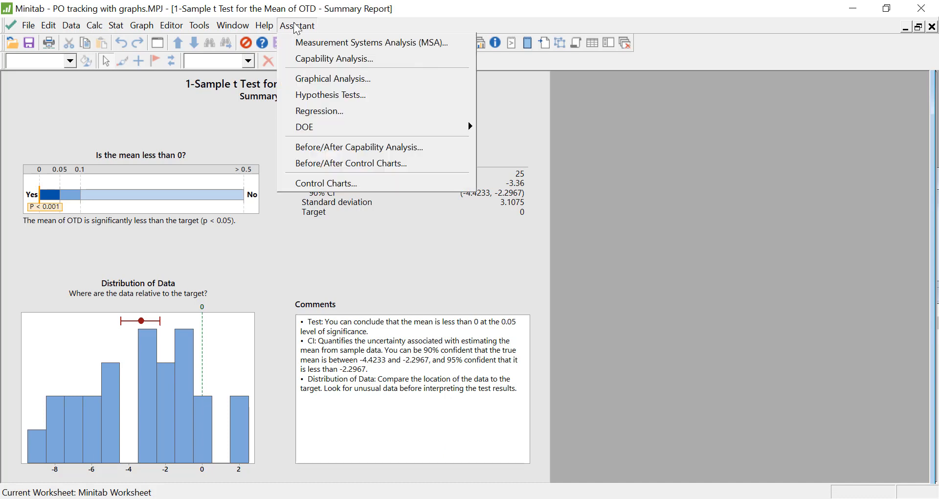
pyautogui.click(374, 94)
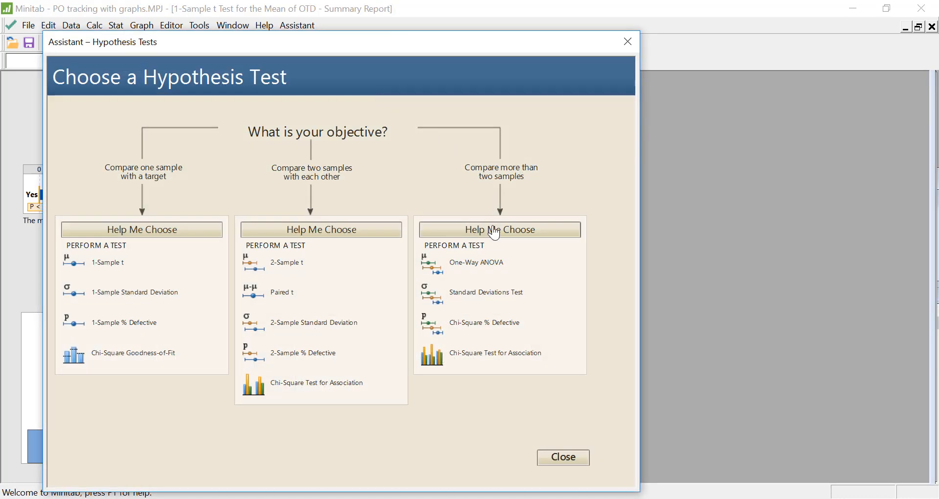
pyautogui.click(523, 270)
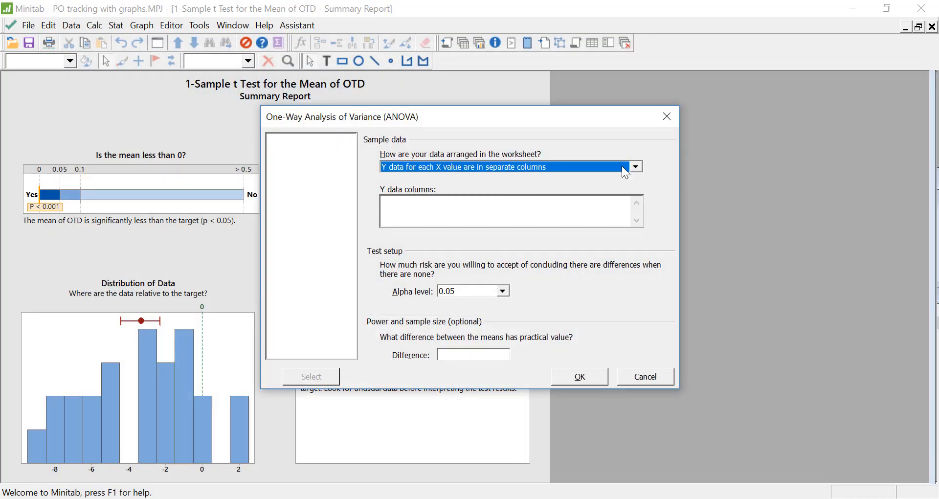
pyautogui.click(638, 169)
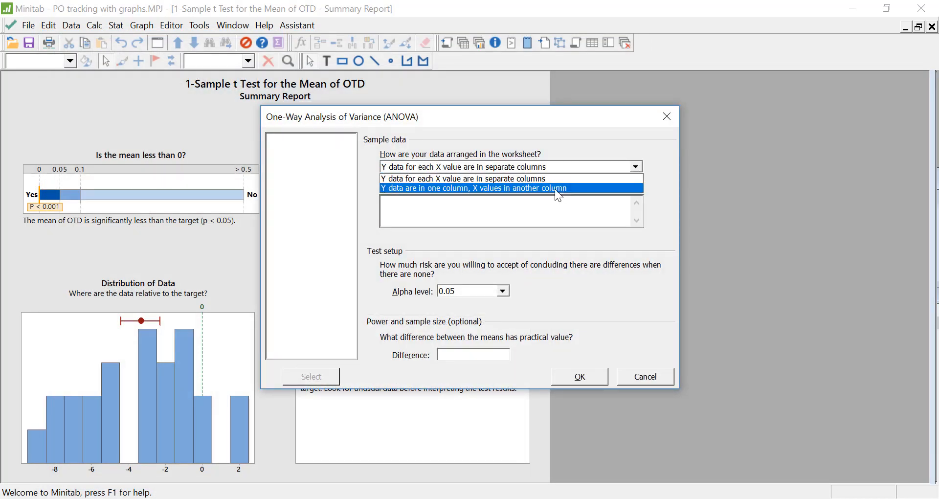
pyautogui.click(518, 191)
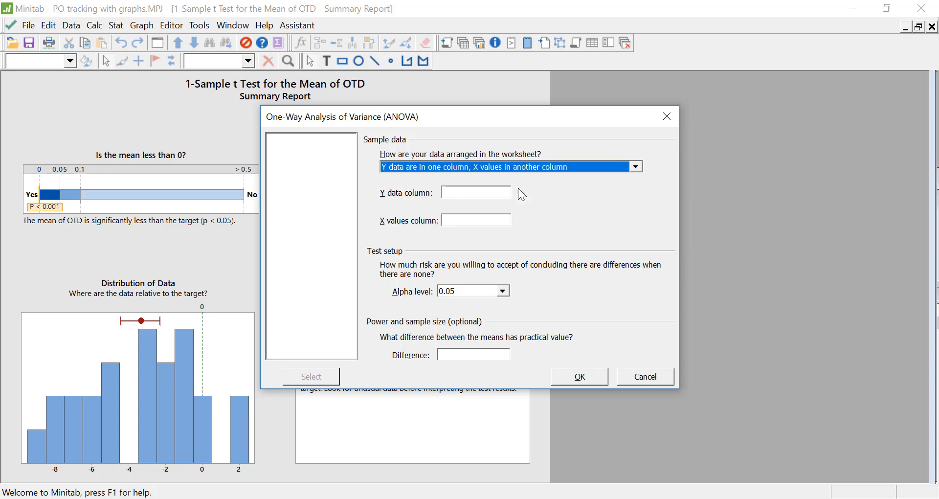
pyautogui.click(462, 191)
pyautogui.doubleClick(313, 288)
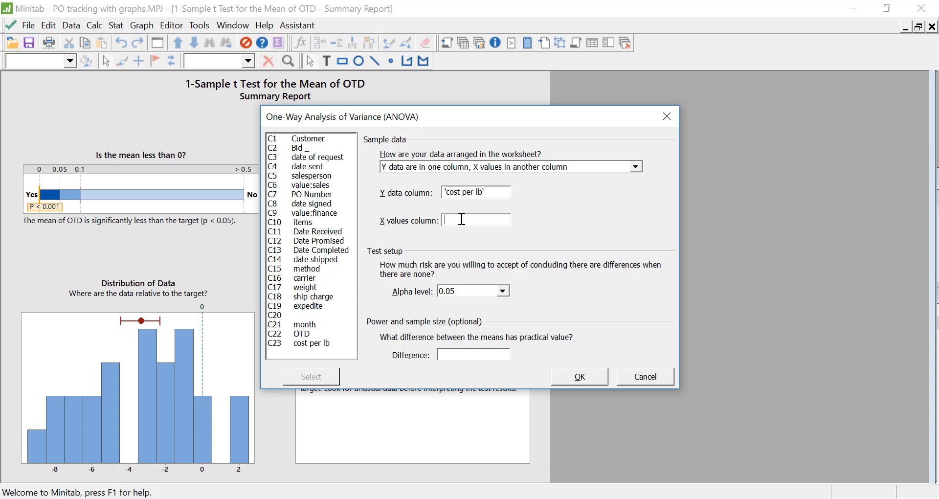
pyautogui.doubleClick(307, 269)
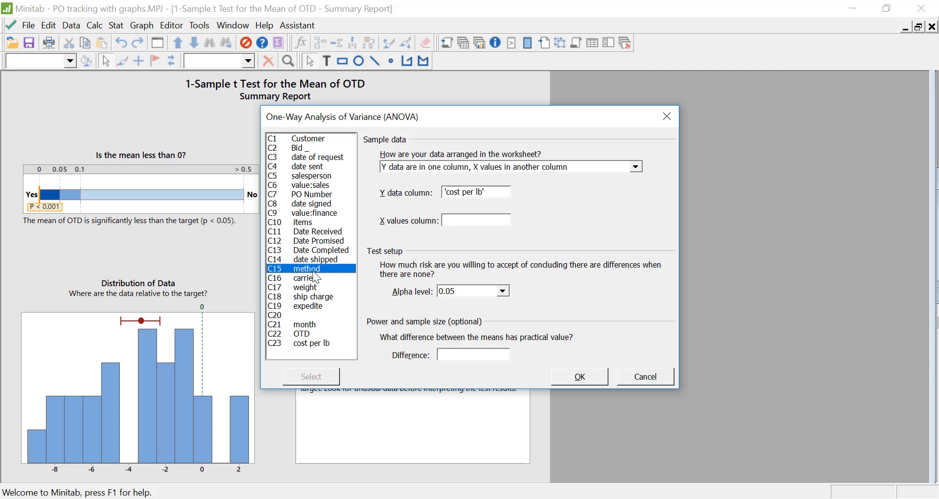
pyautogui.click(580, 377)
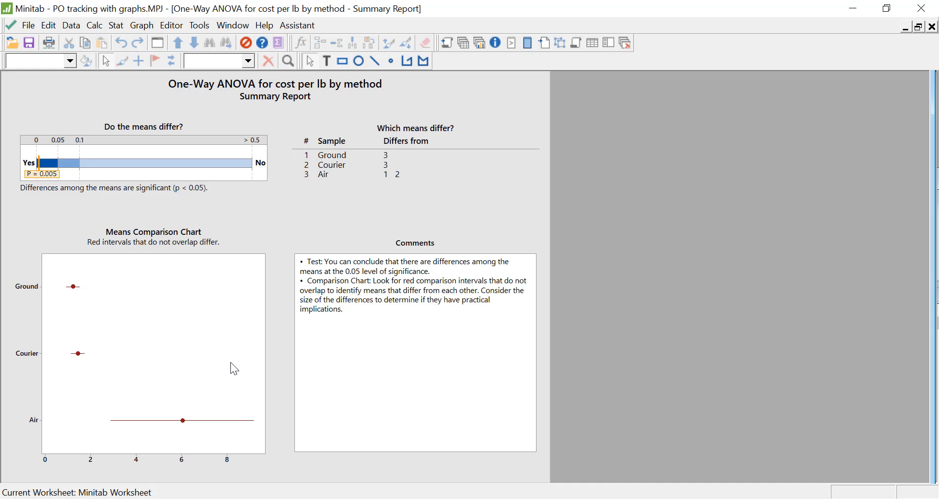
pyautogui.moveTo(88, 187)
pyautogui.click(293, 29)
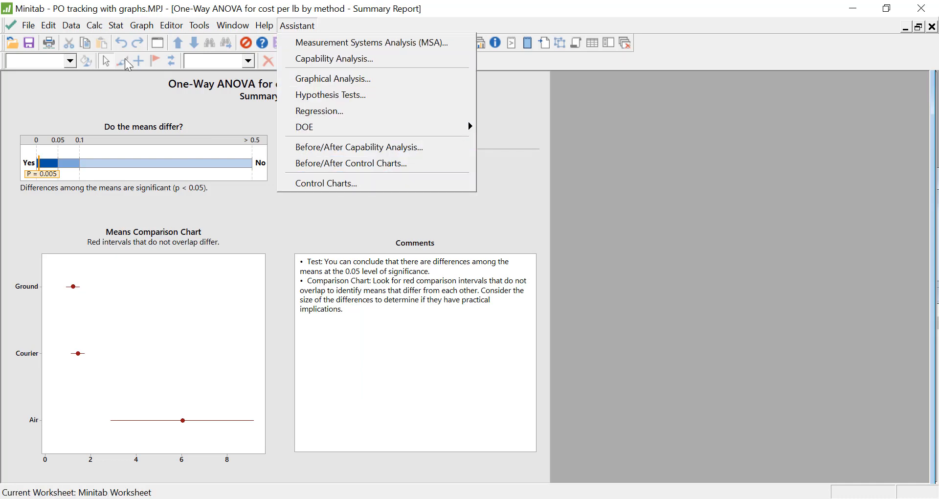
# Run the nonparametric Mood's Median Test with 'cost per lb' as the response and 'method' as the factor
pyautogui.moveTo(118, 29)
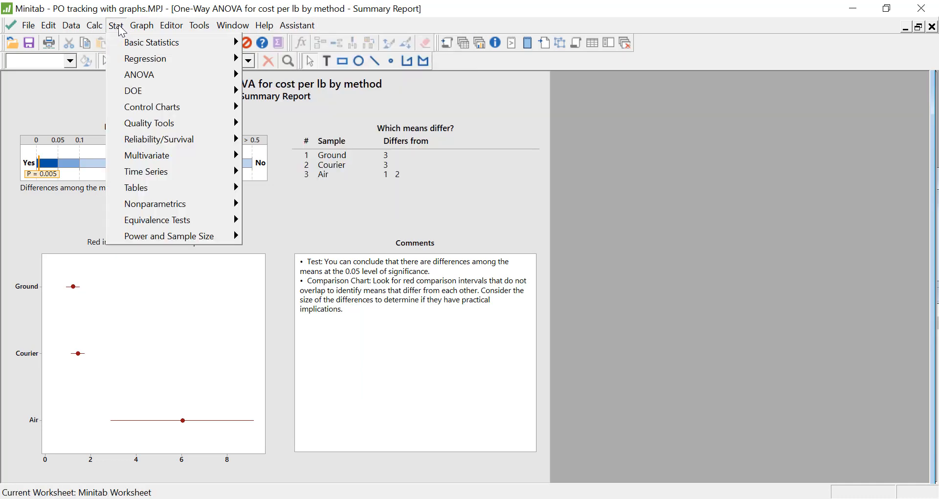
pyautogui.moveTo(175, 209)
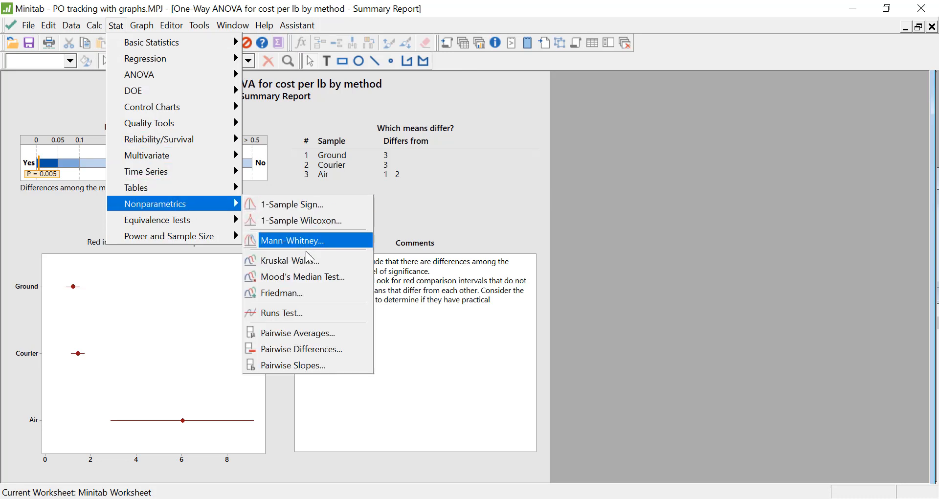
pyautogui.click(352, 282)
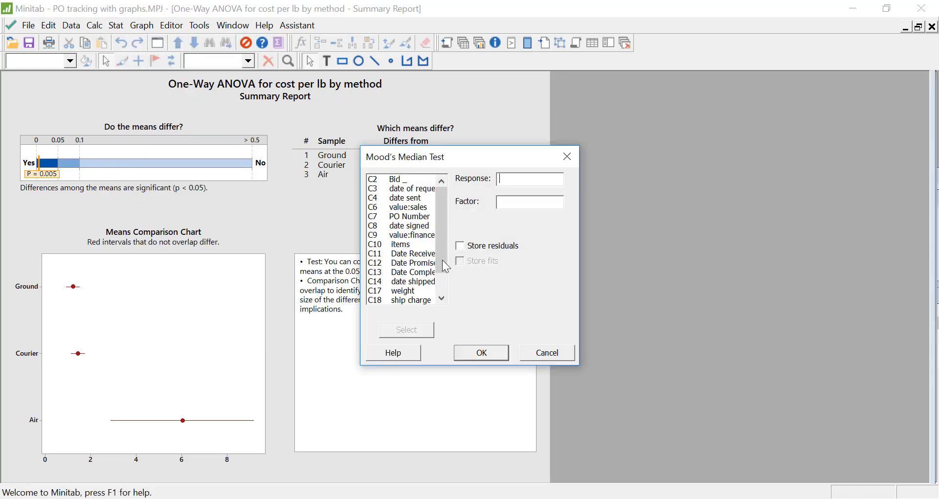
pyautogui.moveTo(442, 263); pyautogui.dragTo(444, 286)
pyautogui.doubleClick(423, 300)
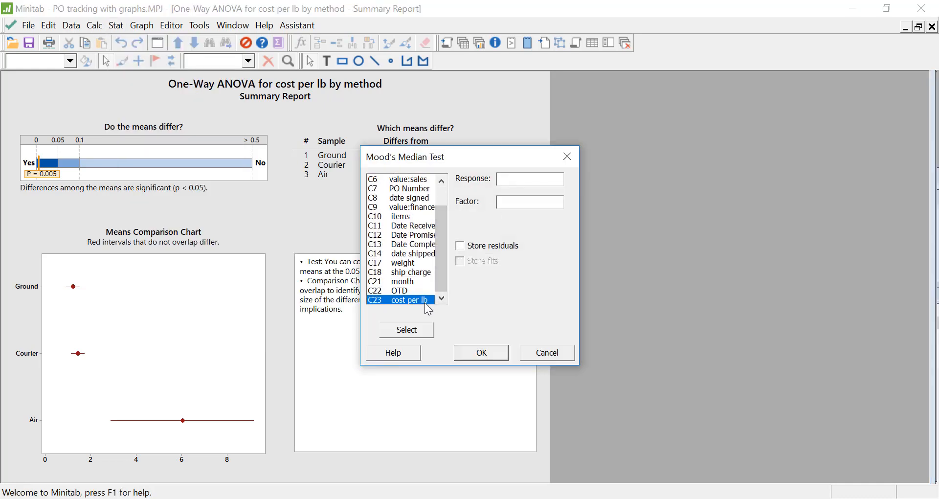
pyautogui.moveTo(444, 245); pyautogui.dragTo(441, 289)
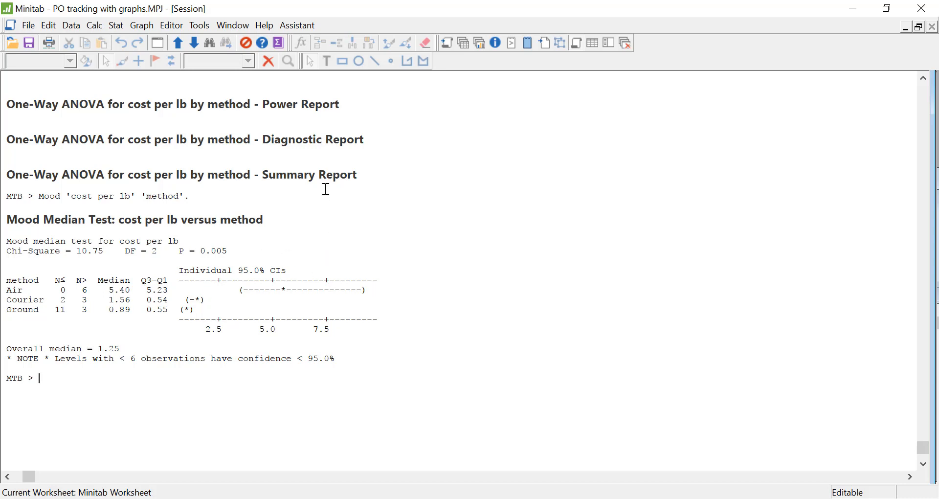
# Create the Assistant's I-MR control chart of 'value' from the sales worksheet, estimating the control limits and center line from the data
pyautogui.click(304, 28)
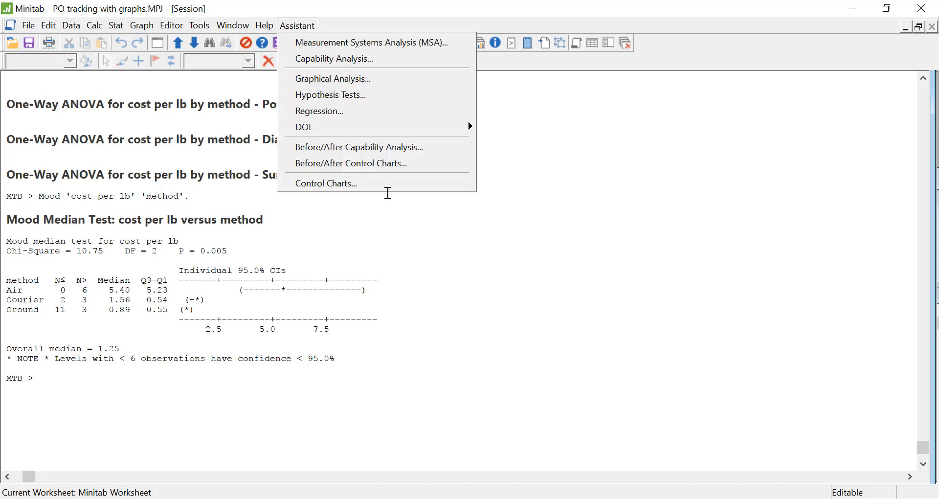
pyautogui.click(385, 184)
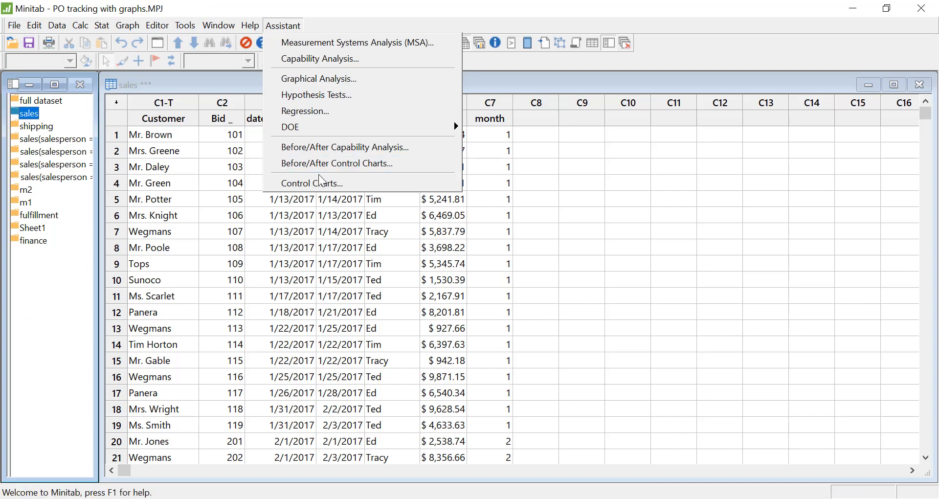
pyautogui.click(321, 183)
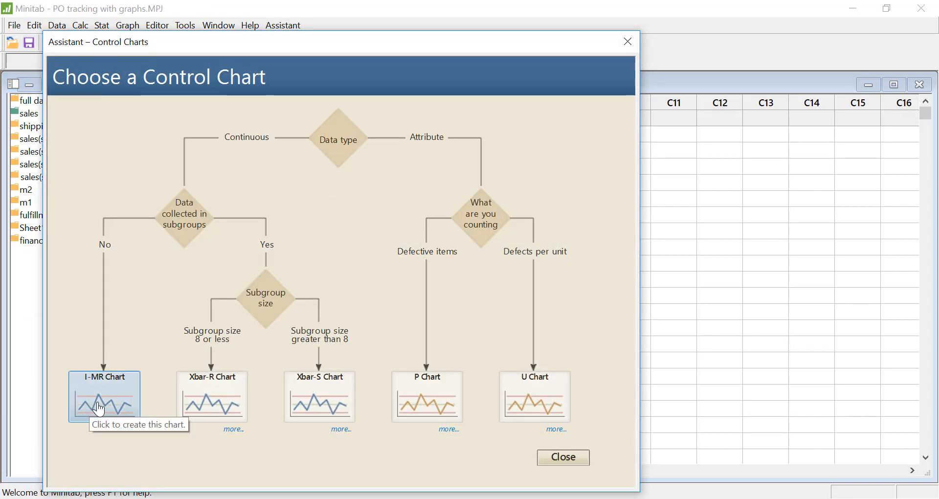
pyautogui.click(100, 409)
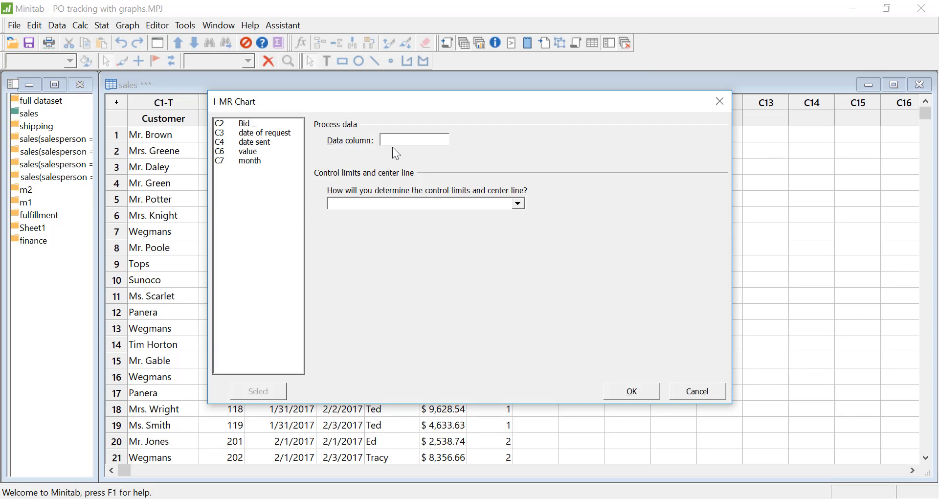
pyautogui.doubleClick(248, 152)
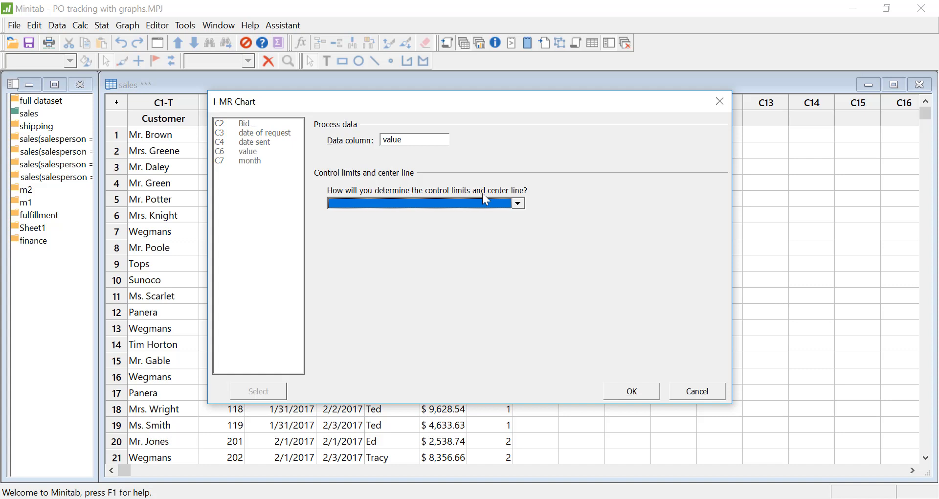
pyautogui.click(519, 205)
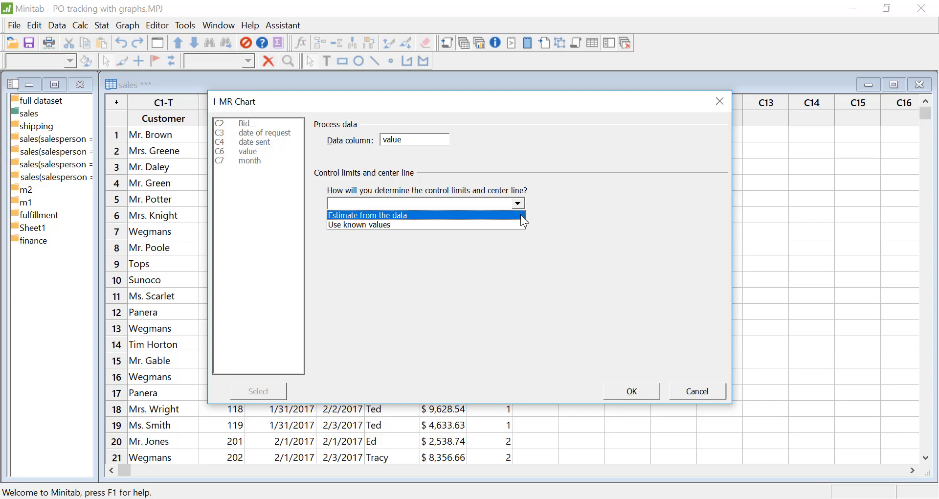
pyautogui.click(406, 215)
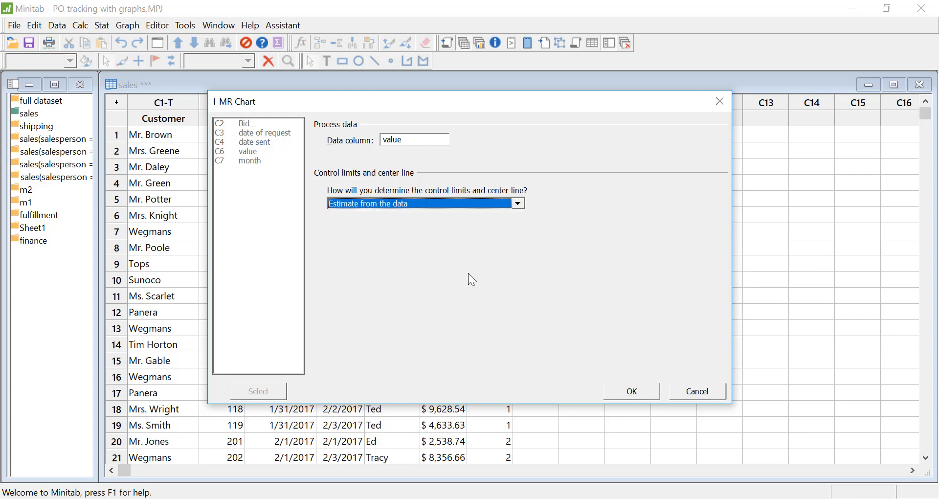
pyautogui.click(635, 397)
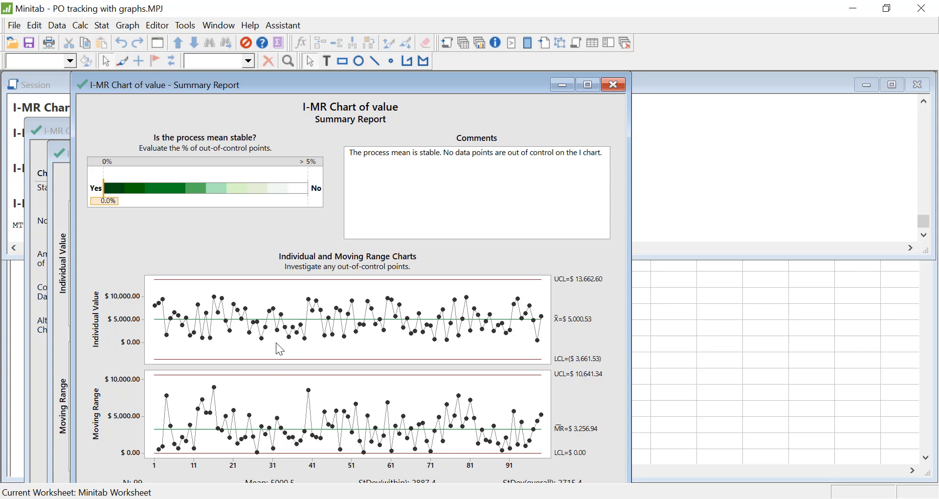
# Create a standard I-MR chart of 'value' with stages defined by 'month', and maximize the chart
pyautogui.click(103, 27)
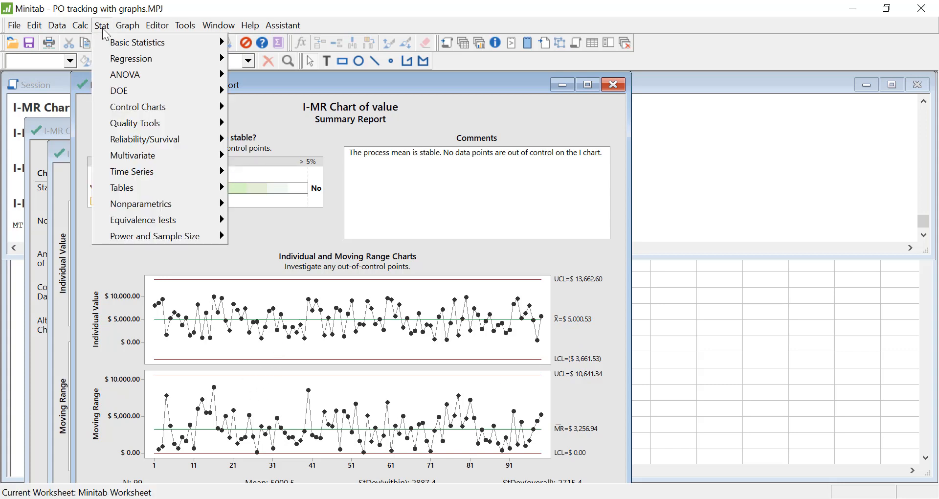
pyautogui.moveTo(125, 114)
pyautogui.moveTo(306, 145)
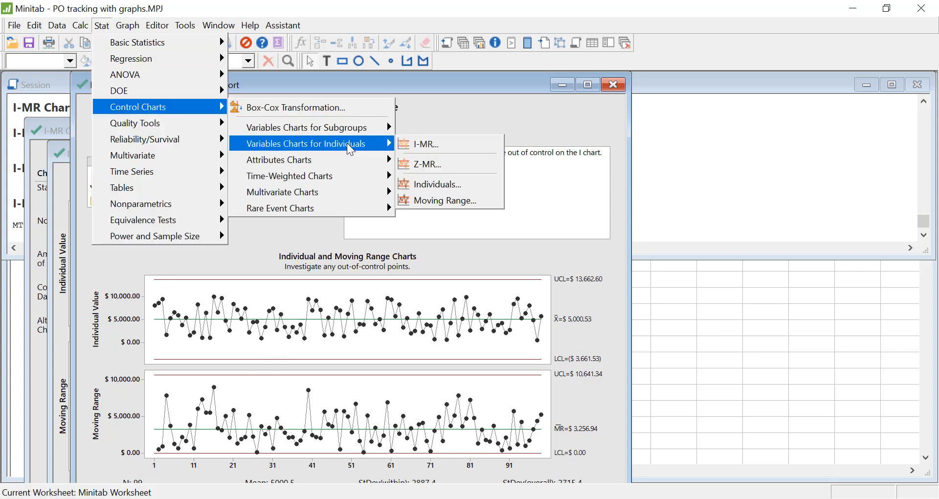
pyautogui.click(433, 146)
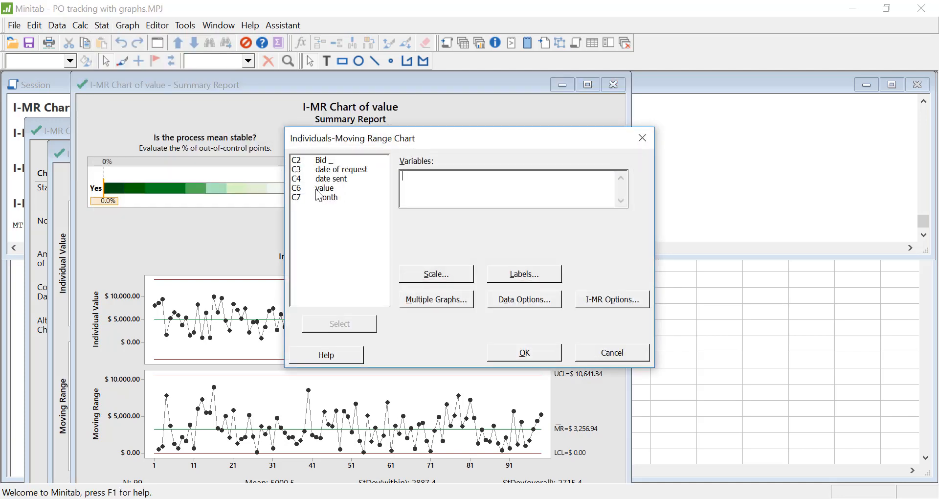
pyautogui.doubleClick(323, 189)
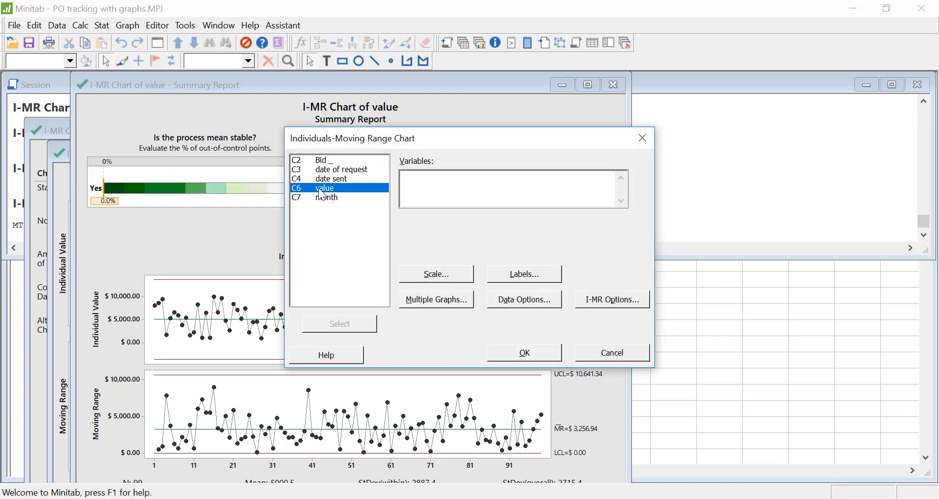
pyautogui.click(611, 299)
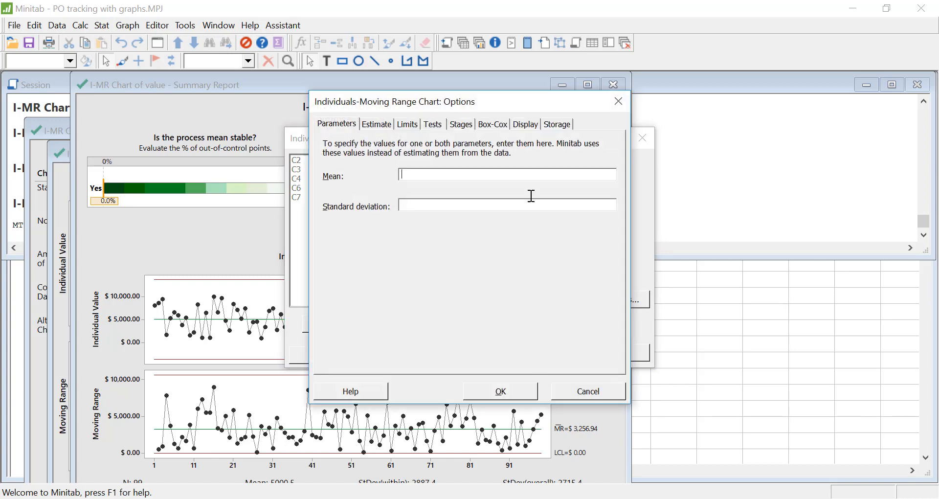
pyautogui.click(460, 127)
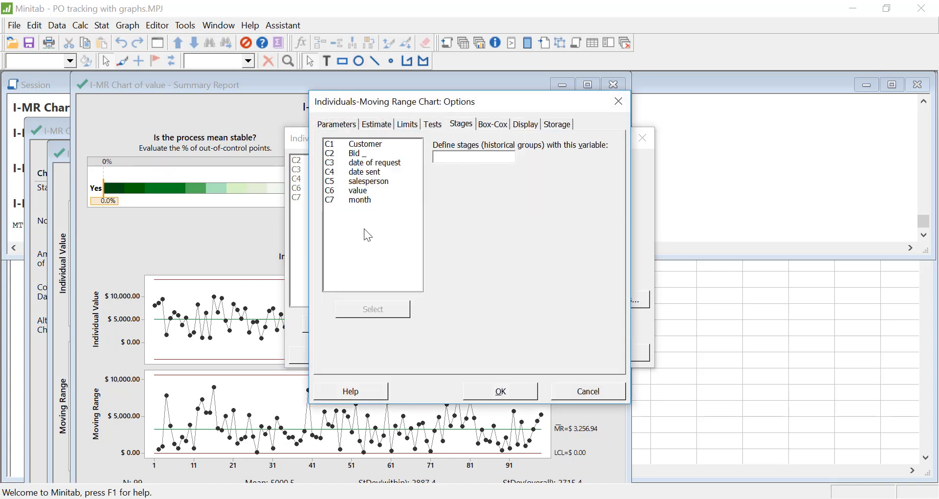
pyautogui.doubleClick(366, 200)
pyautogui.click(502, 392)
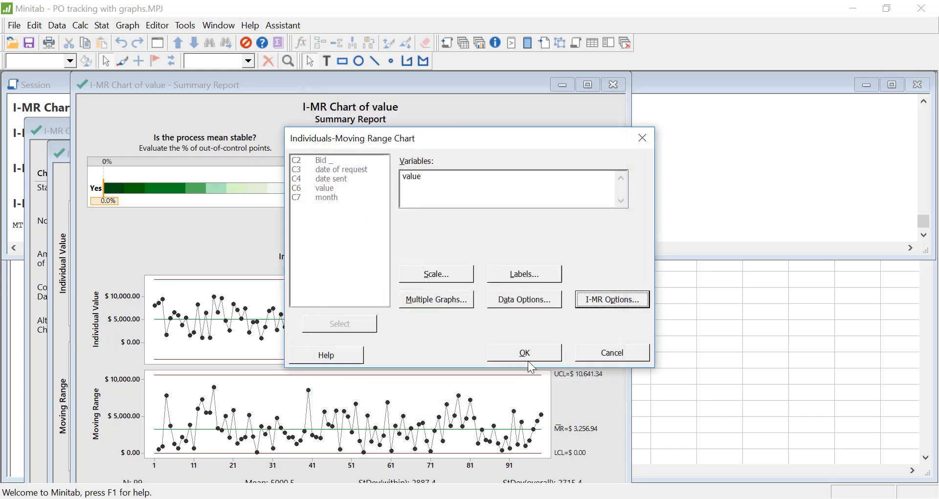
pyautogui.click(529, 355)
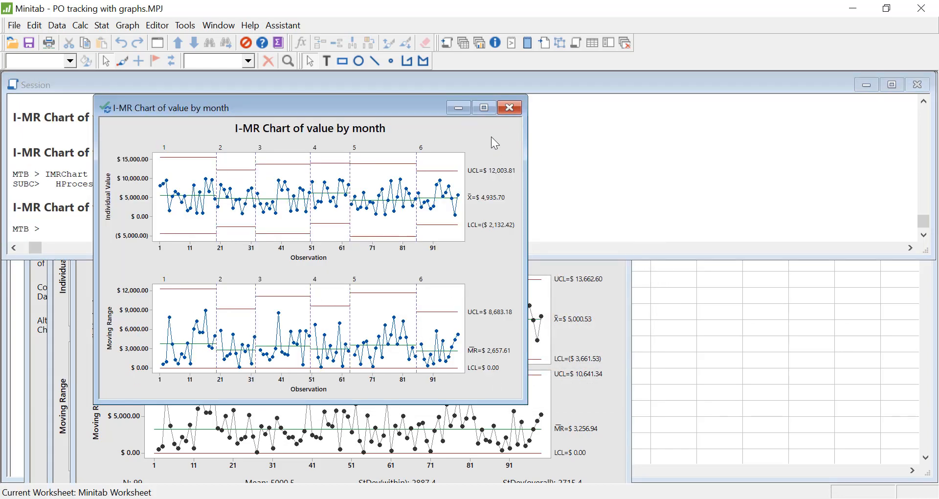
pyautogui.click(485, 108)
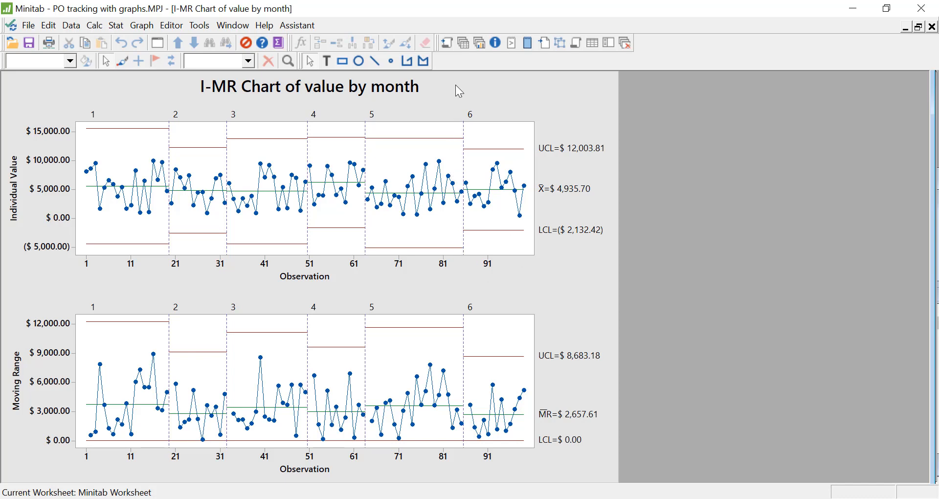
# Switch to the full dataset worksheet and set up the Assistant's continuous Capability Analysis with OTD as the data column
pyautogui.click(464, 44)
pyautogui.click(68, 113)
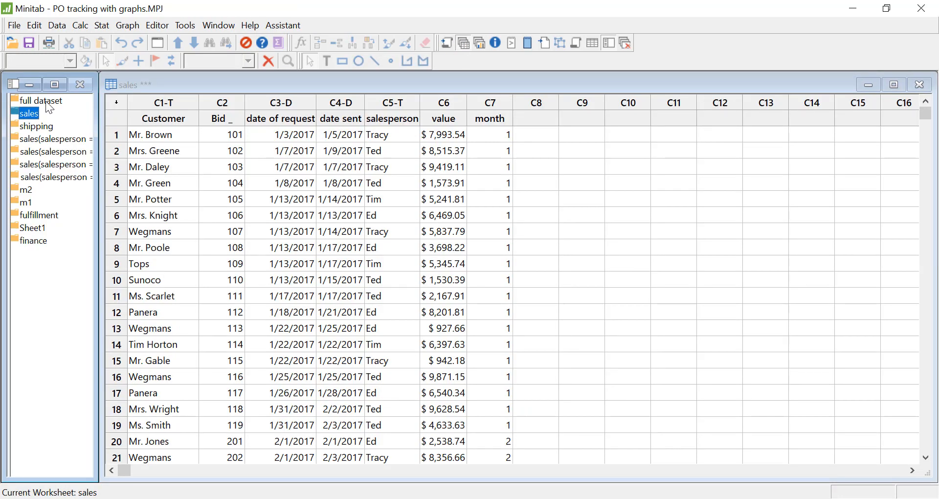
pyautogui.click(48, 102)
pyautogui.click(283, 26)
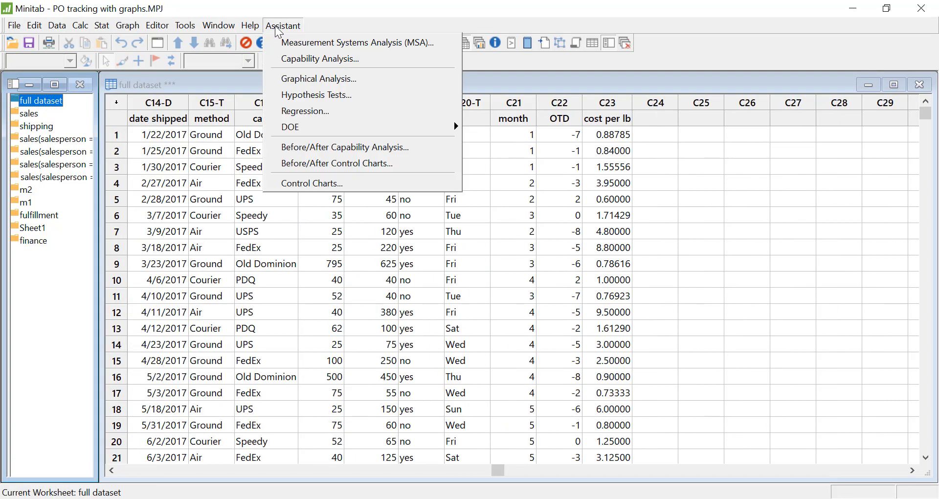
pyautogui.click(335, 58)
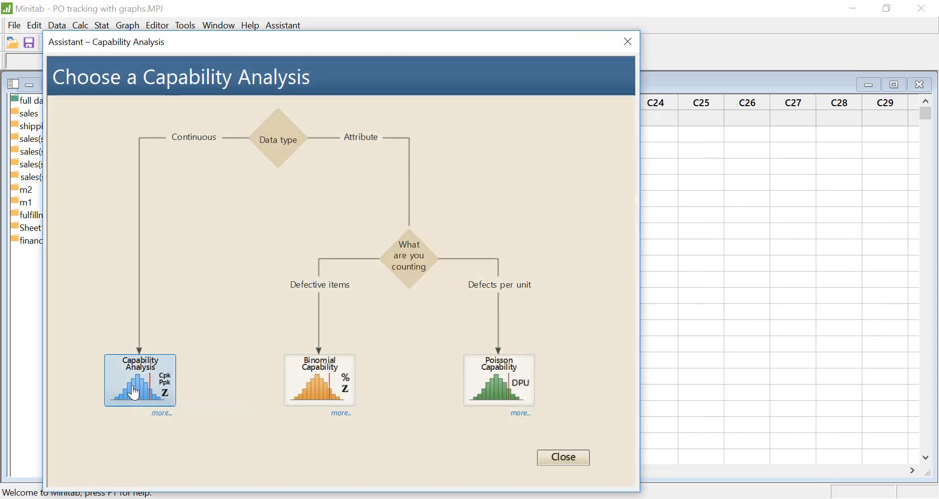
pyautogui.click(139, 366)
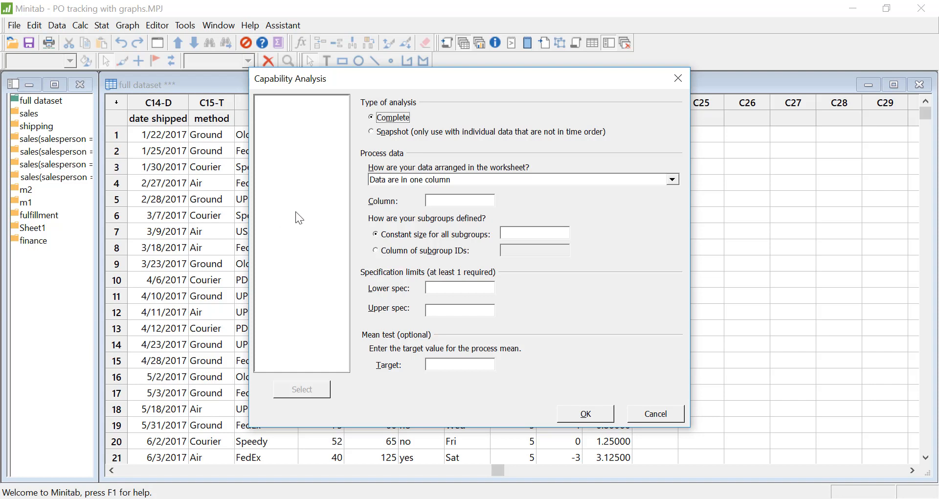
pyautogui.click(458, 200)
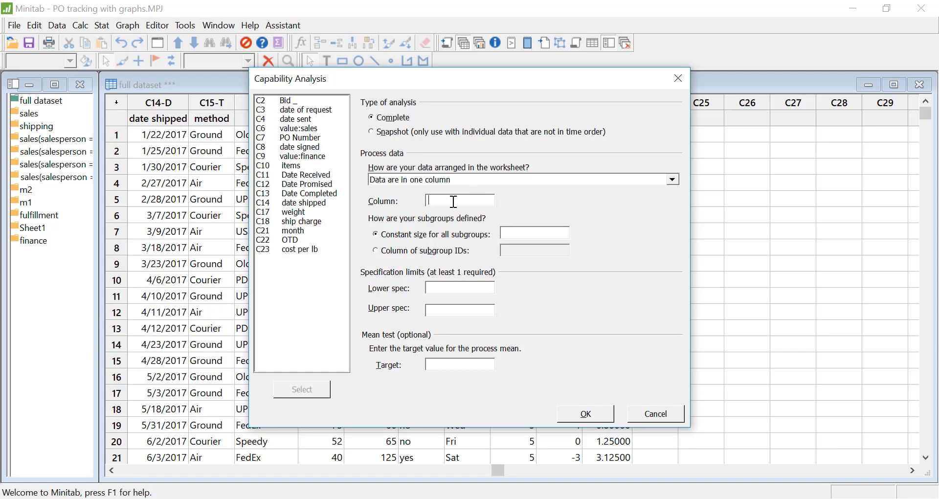
pyautogui.click(295, 241)
pyautogui.doubleClick(295, 240)
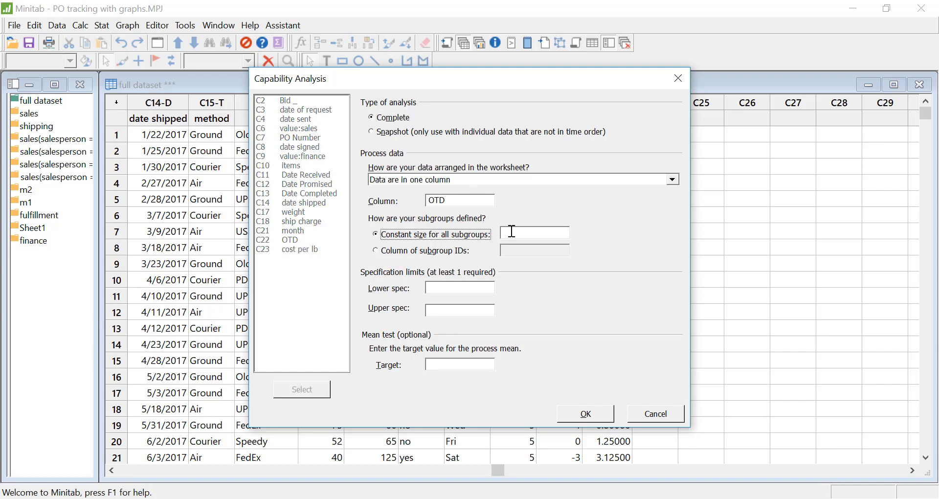
# Run the capability analysis with a constant subgroup size of 1, a target of 0 and a lower spec of -1
pyautogui.click(512, 232)
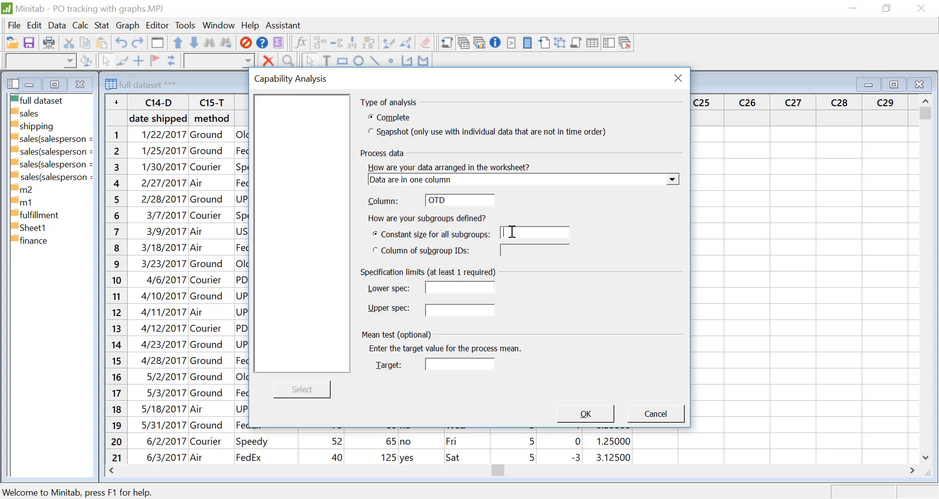
pyautogui.write('1')
pyautogui.click(442, 365)
pyautogui.write('0')
pyautogui.click(434, 289)
pyautogui.write('-1')
pyautogui.click(585, 413)
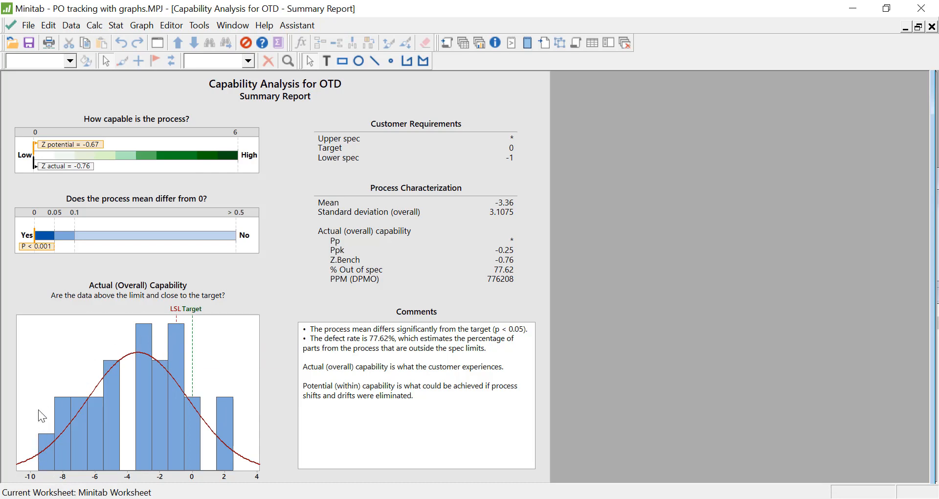
pyautogui.moveTo(99, 134)
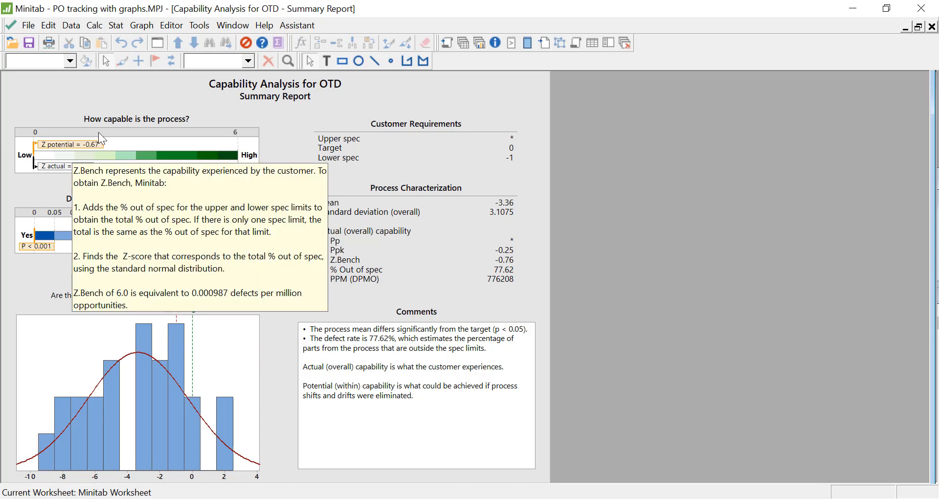